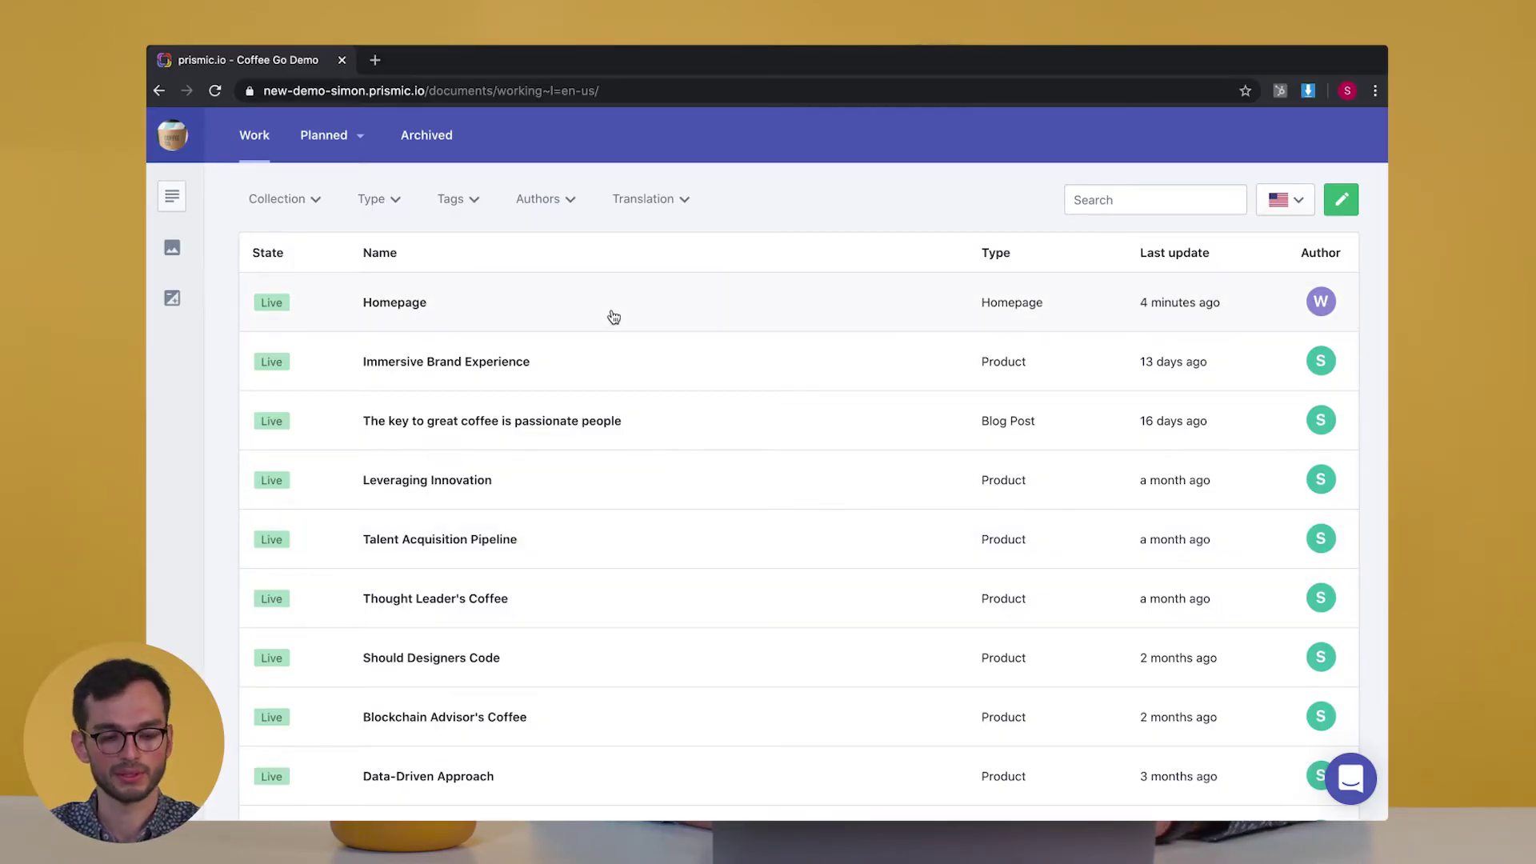
# Delete 'else' from the Homepage title so it ends 'for everyone', and save the draft
pyautogui.click(614, 317)
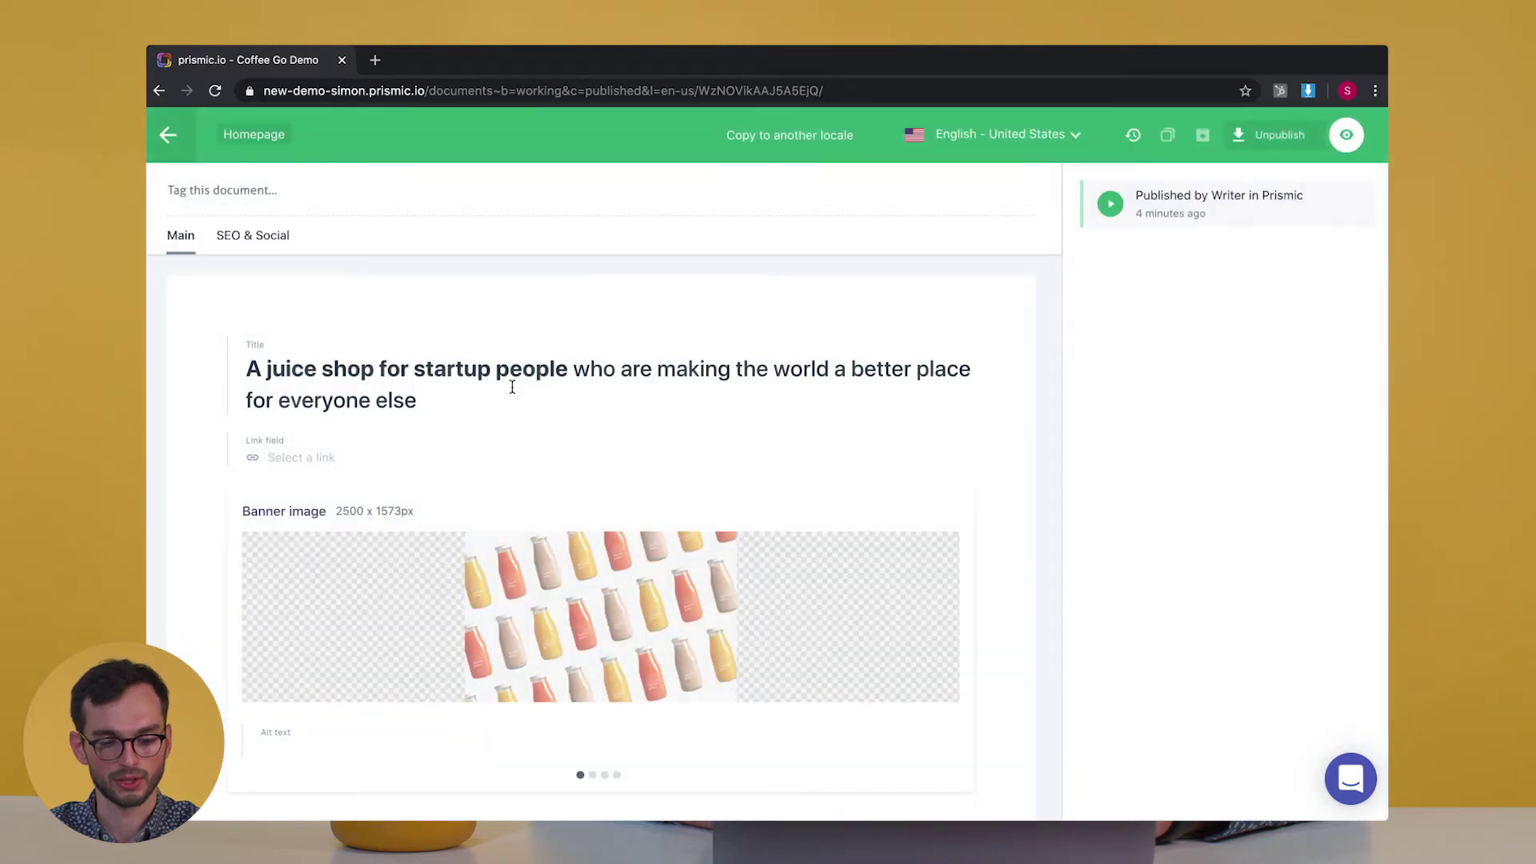
pyautogui.click(485, 408)
pyautogui.press('BackSpace')
pyautogui.press('BackSpace')
pyautogui.press('BackSpace')
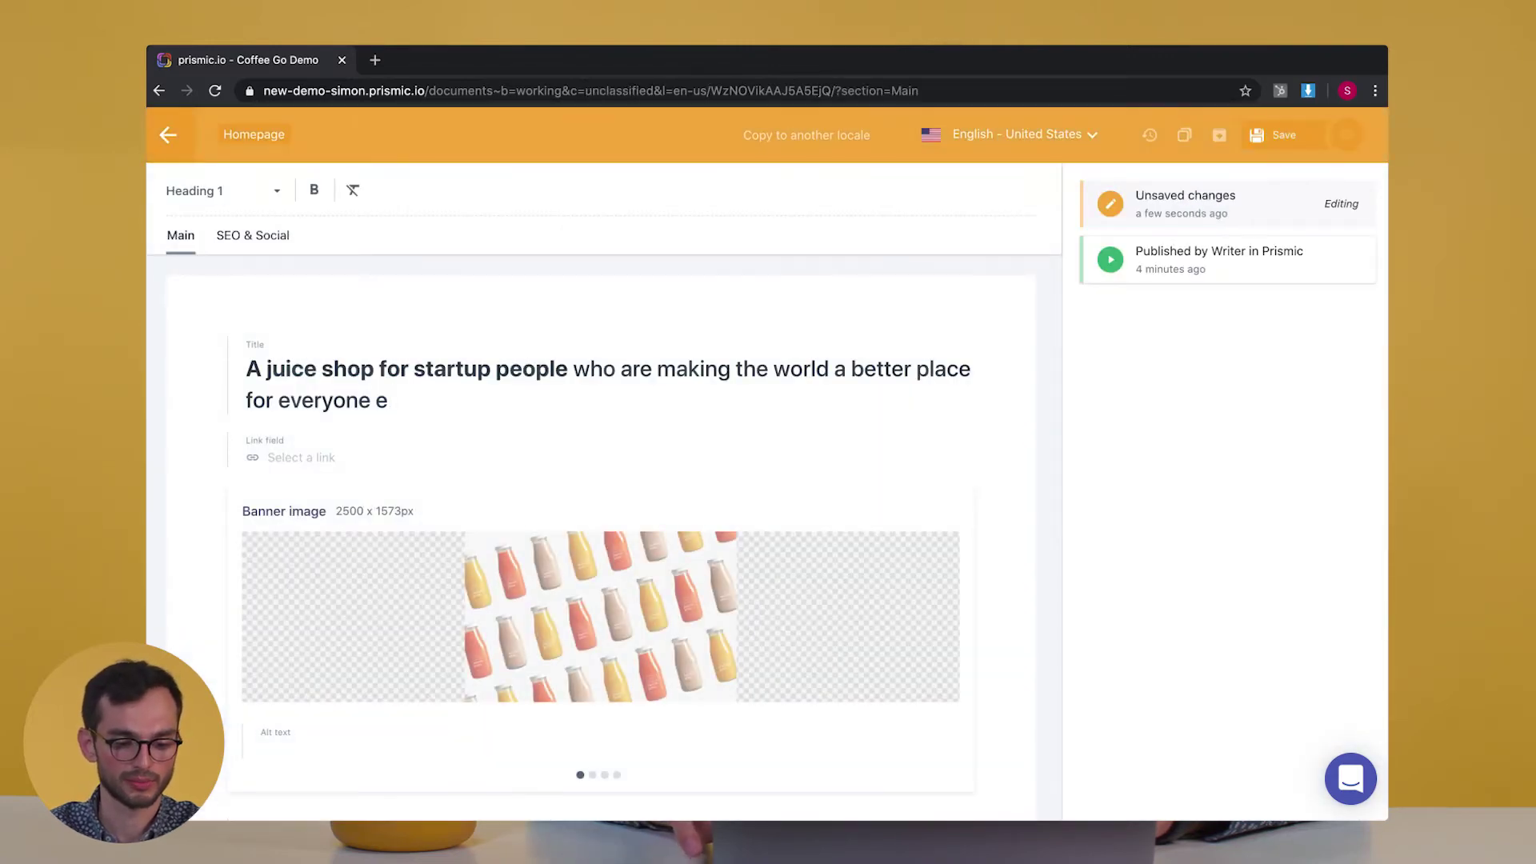
pyautogui.press('BackSpace')
pyautogui.press('BackSpace')
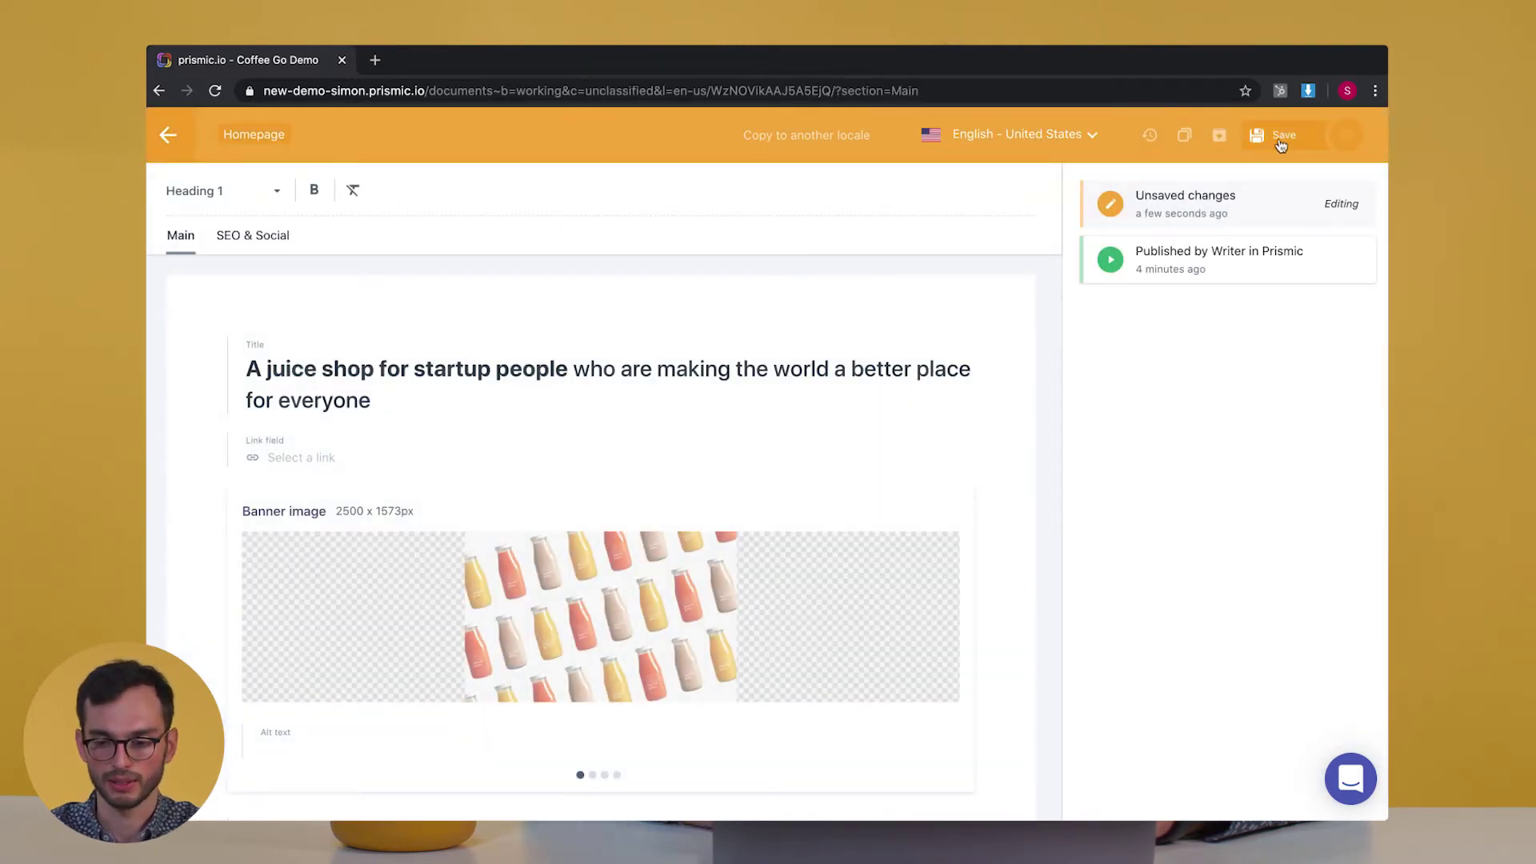
pyautogui.click(1281, 141)
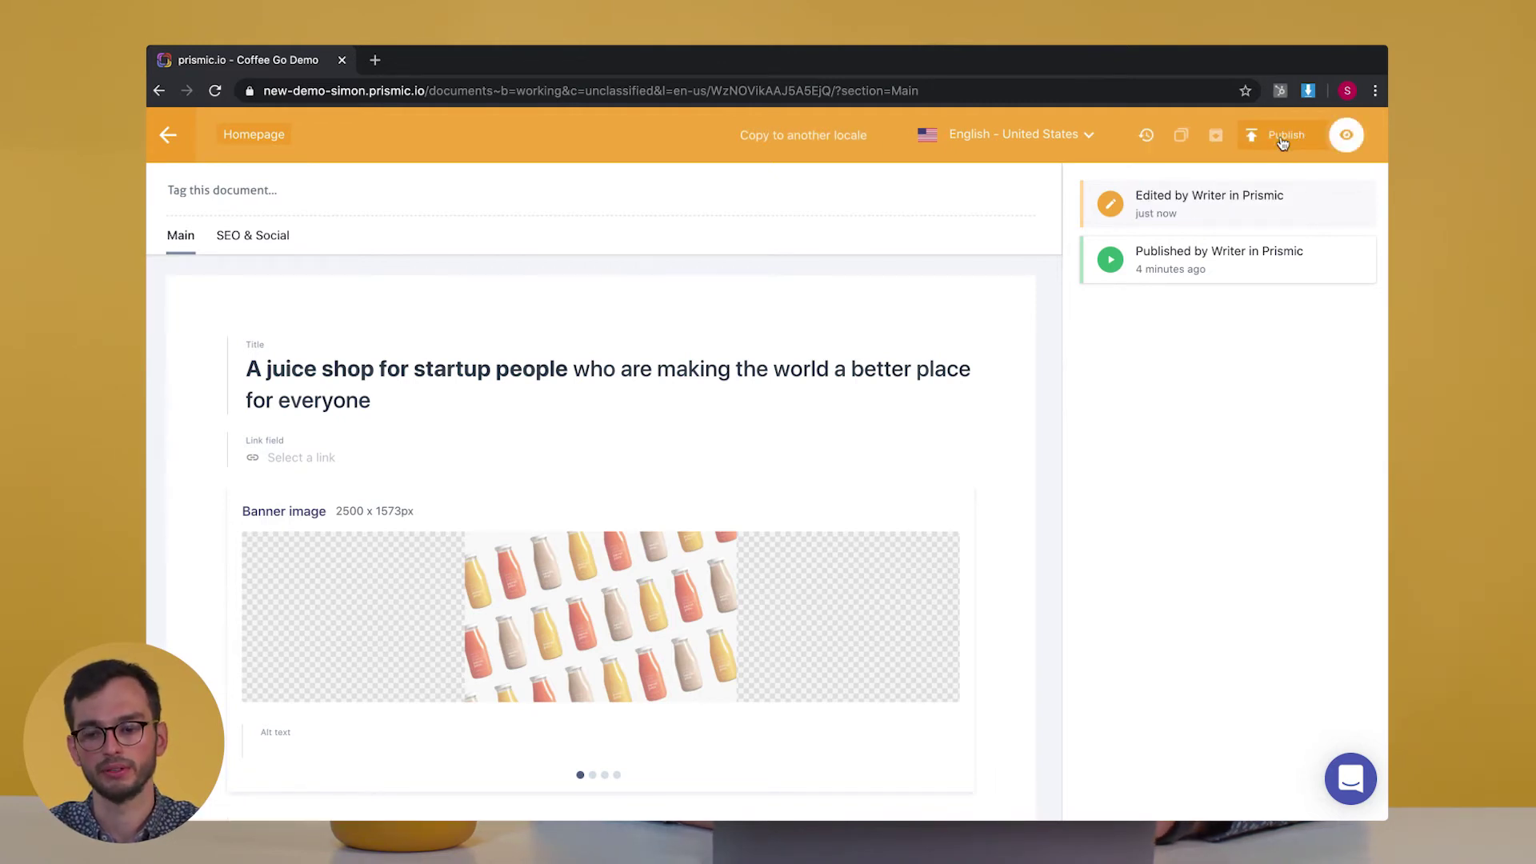
# Add the edited Homepage to a new unscheduled release named 'To review'
pyautogui.click(1283, 142)
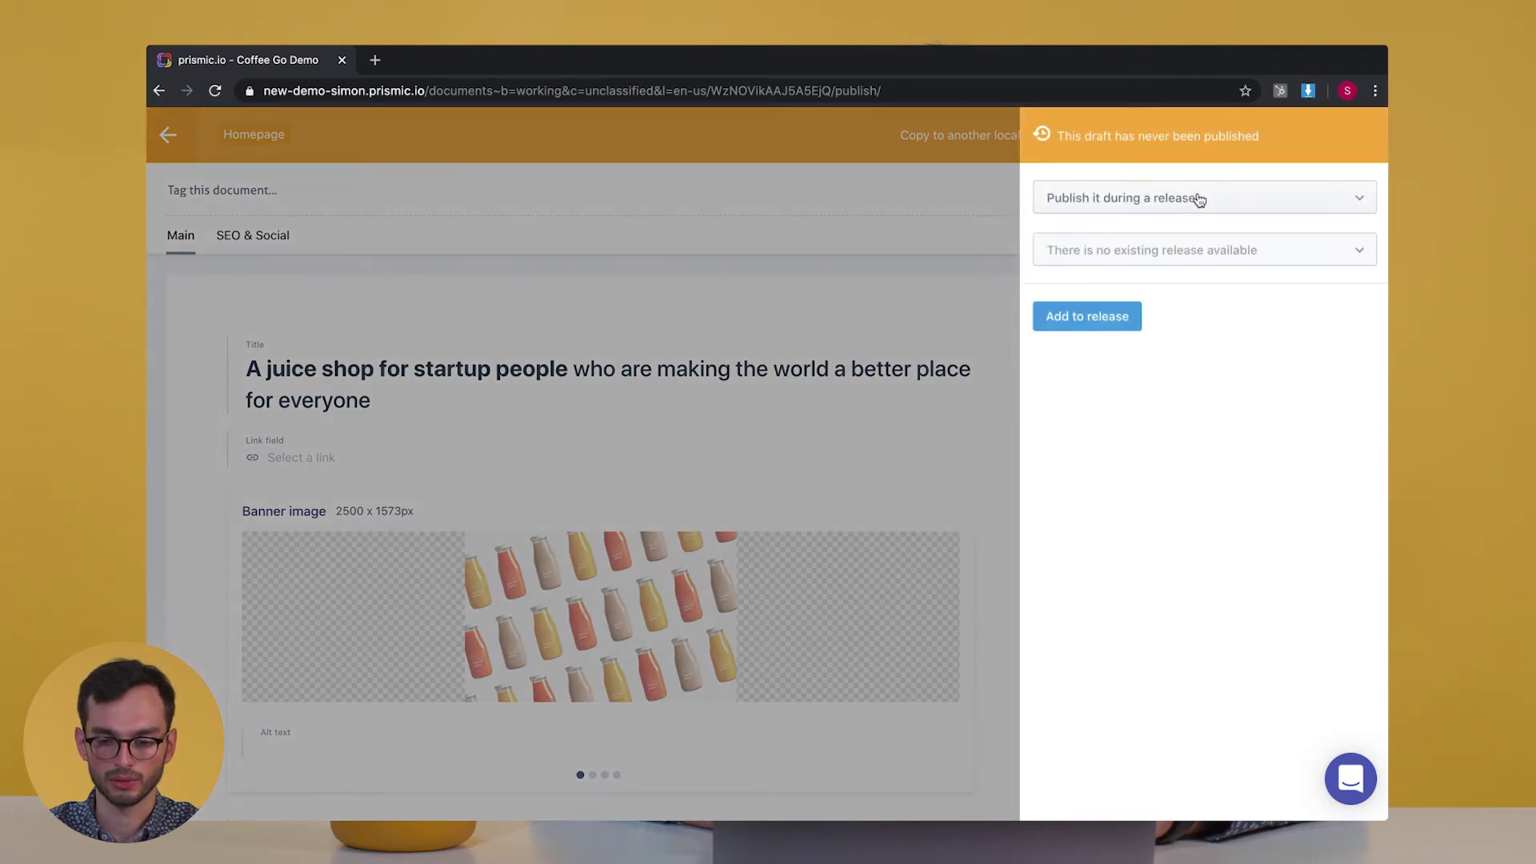
pyautogui.click(1198, 200)
pyautogui.click(1224, 240)
pyautogui.click(1204, 288)
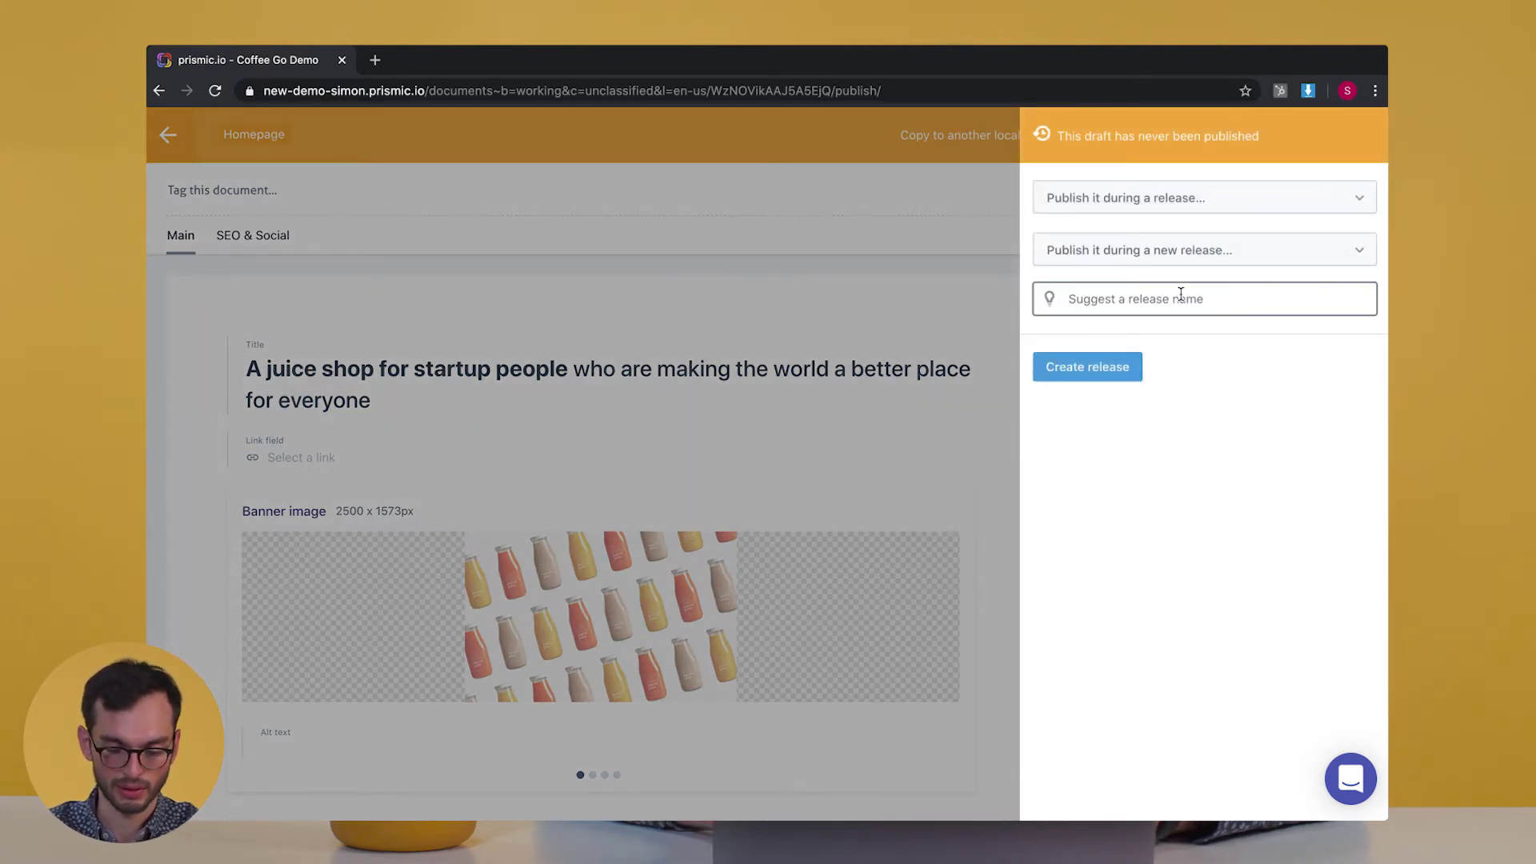
pyautogui.write('To review')
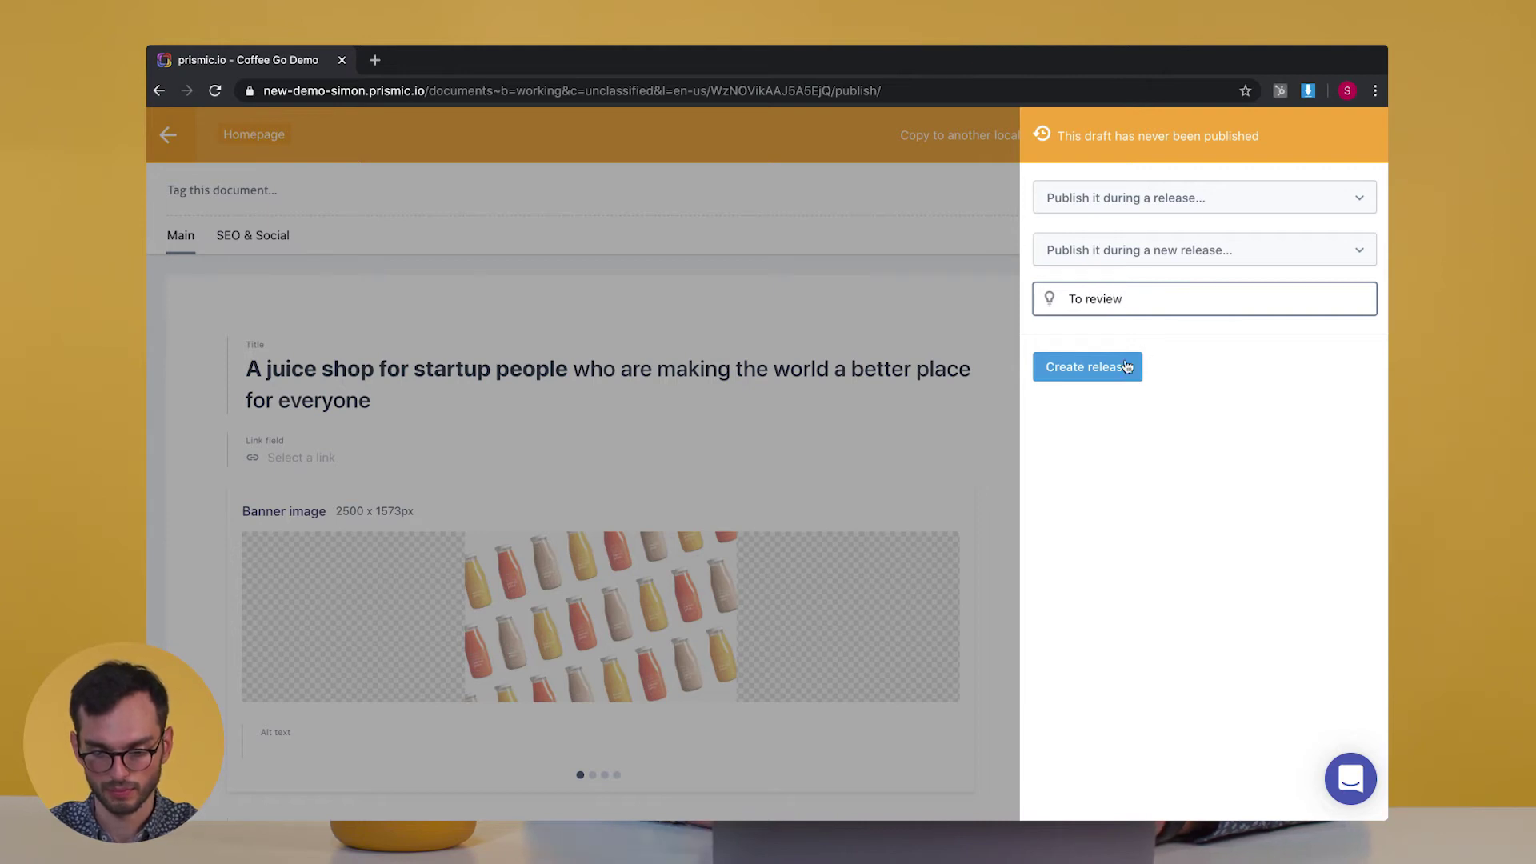
pyautogui.click(1127, 366)
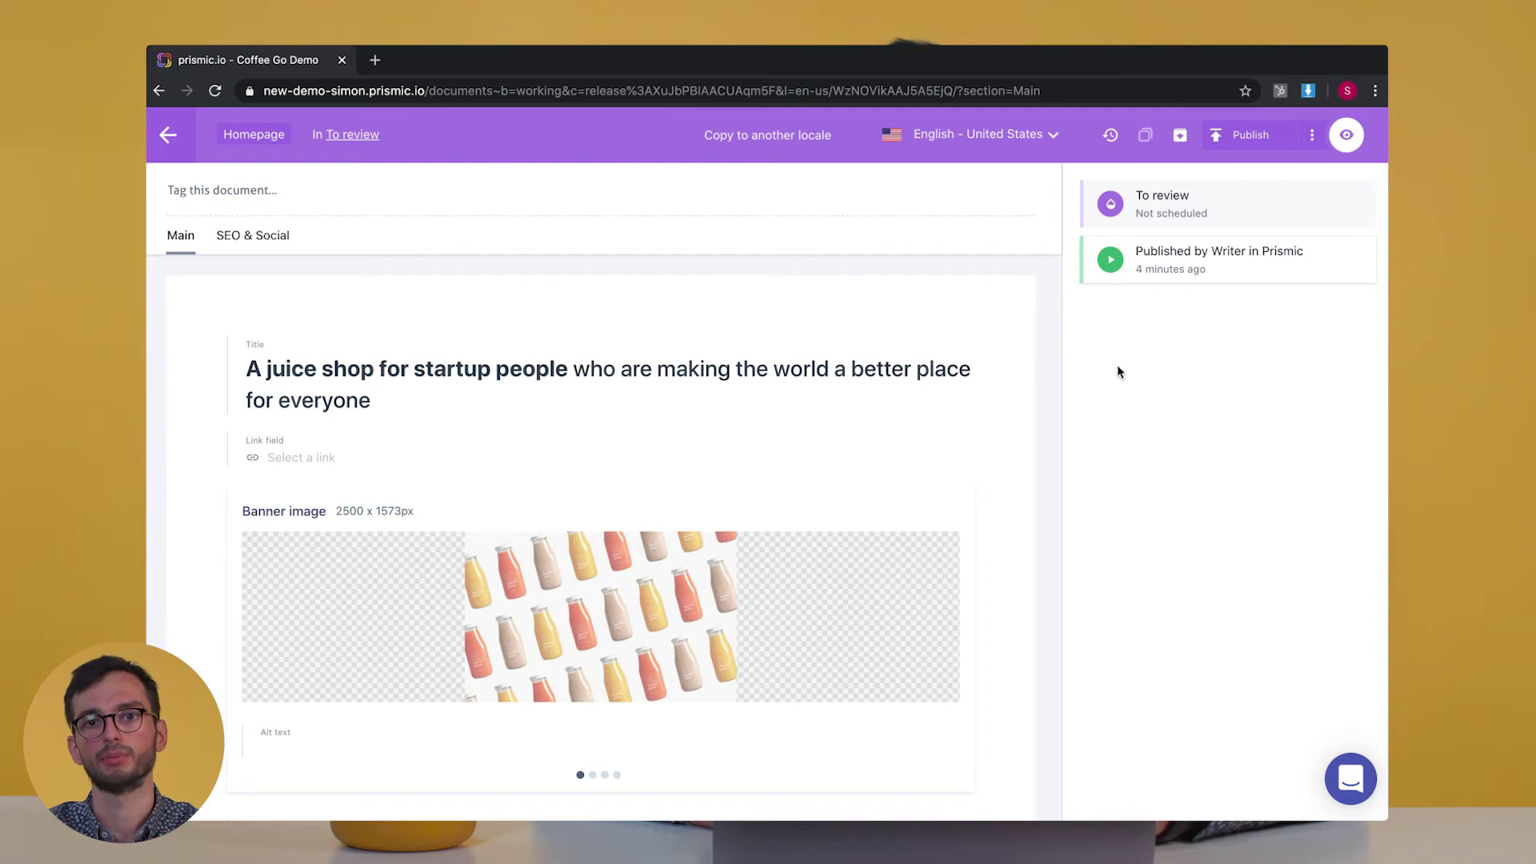
# In the publisher's session, publish the 'To review' release from Planned now and confirm
pyautogui.hotkey('ctrl', 'Right')
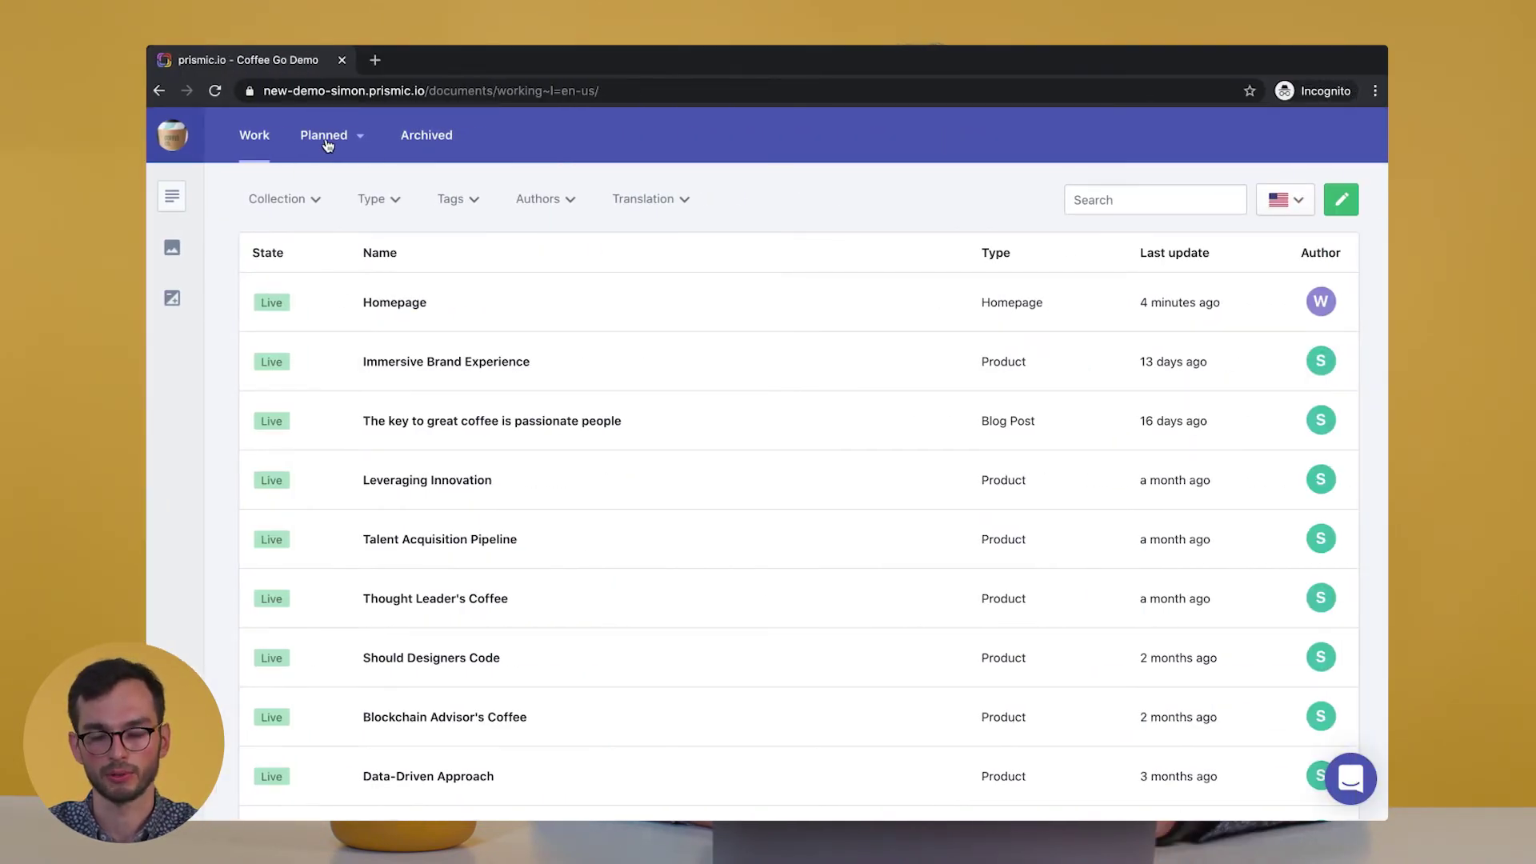
pyautogui.click(324, 136)
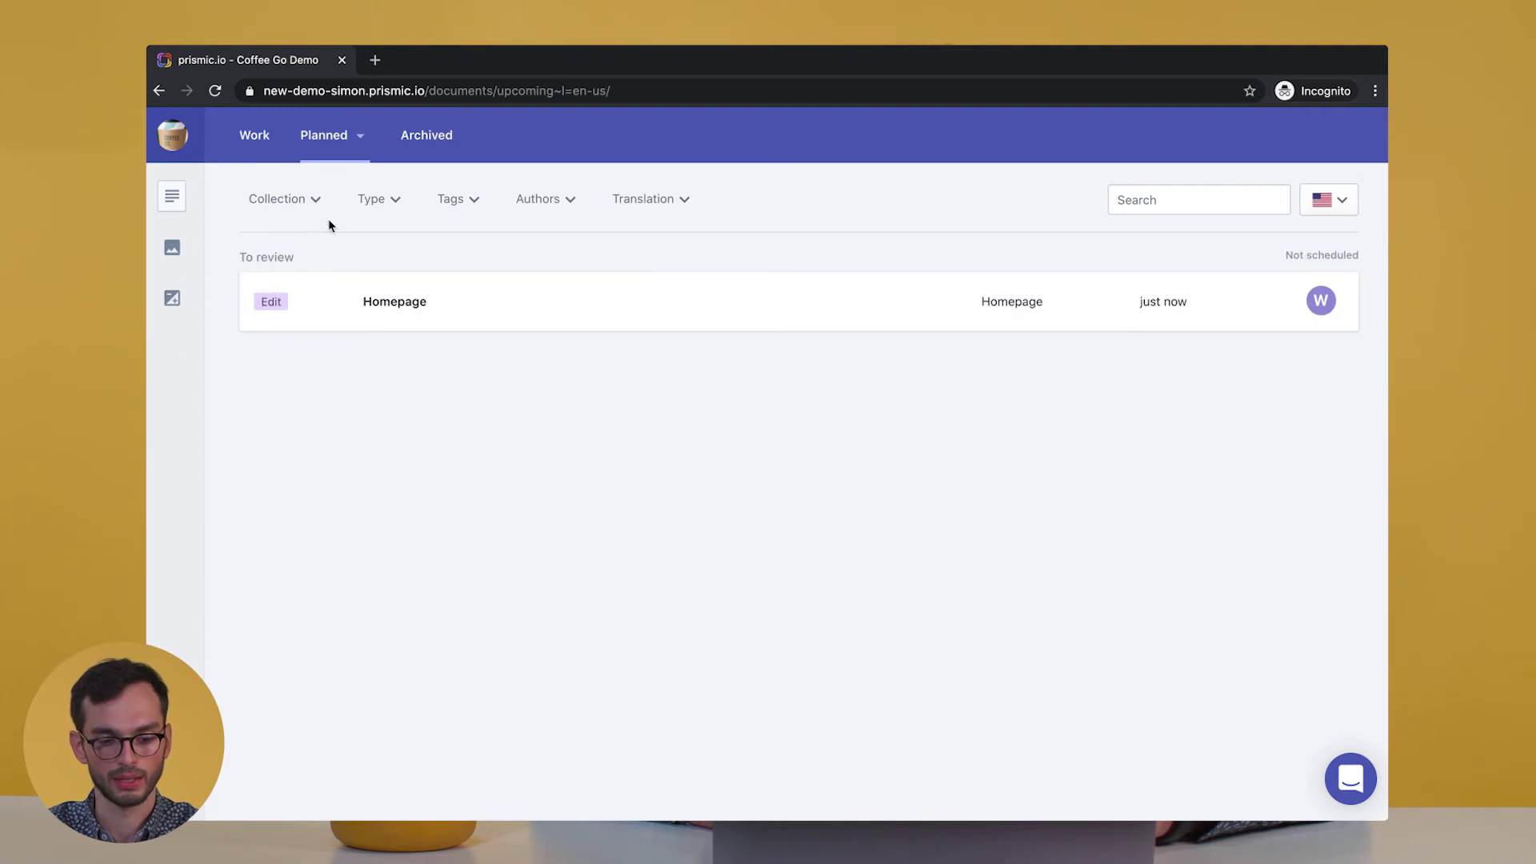
pyautogui.click(280, 258)
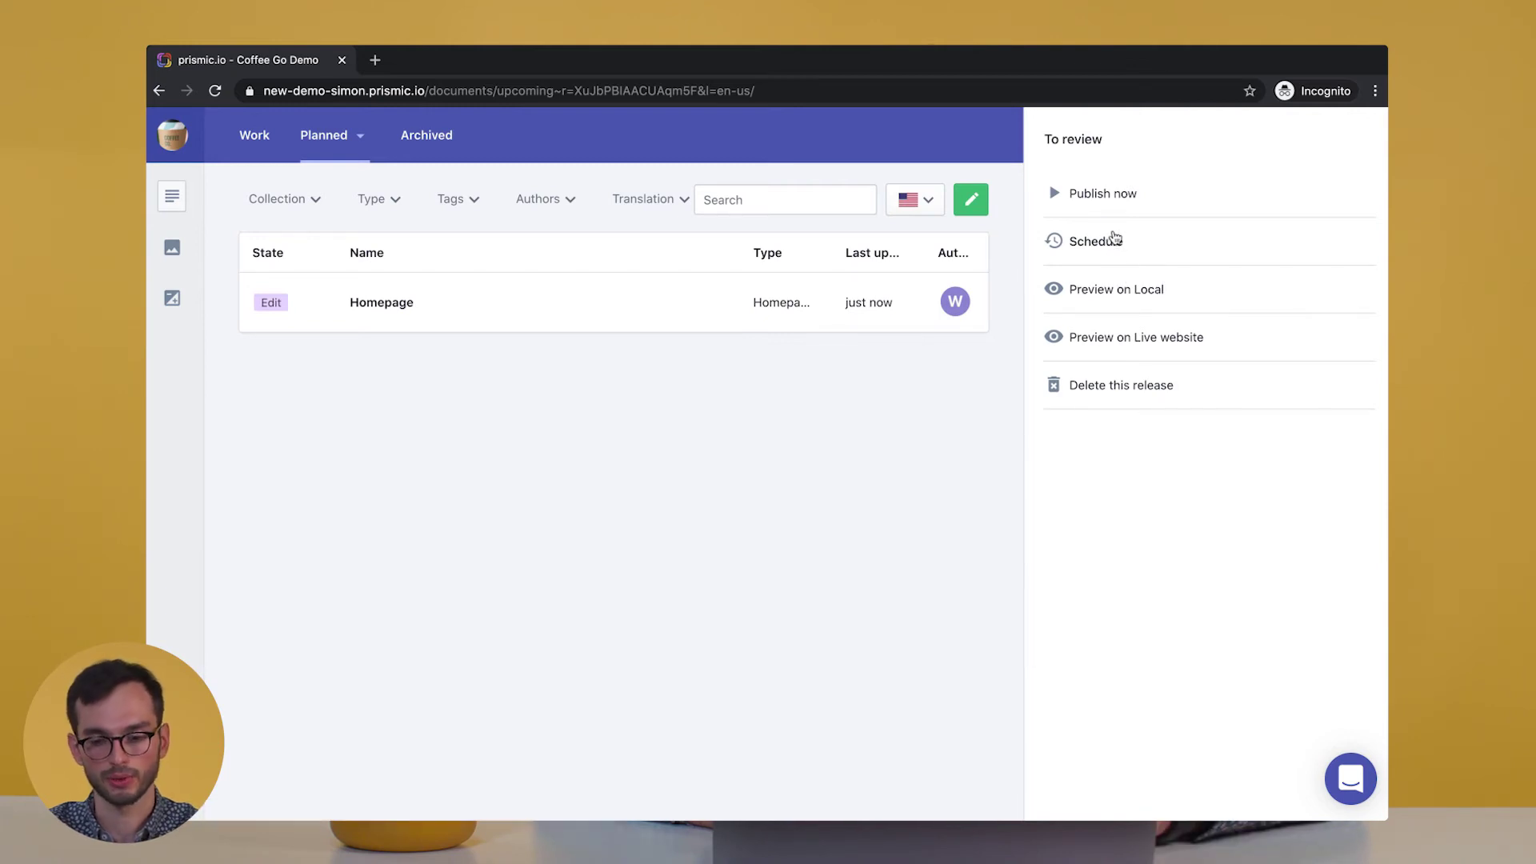
pyautogui.click(1115, 199)
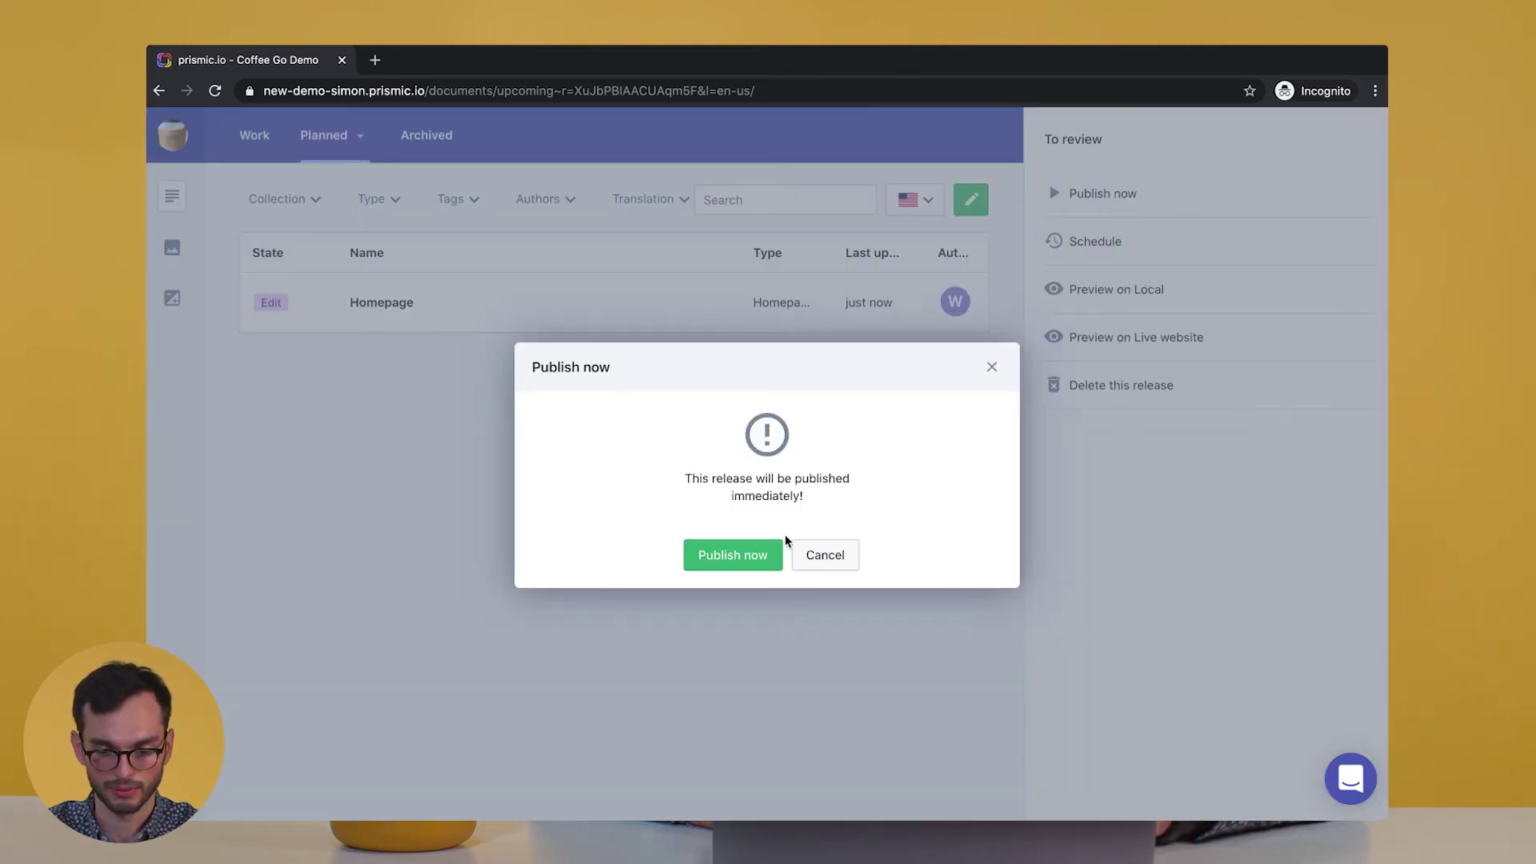
pyautogui.click(746, 557)
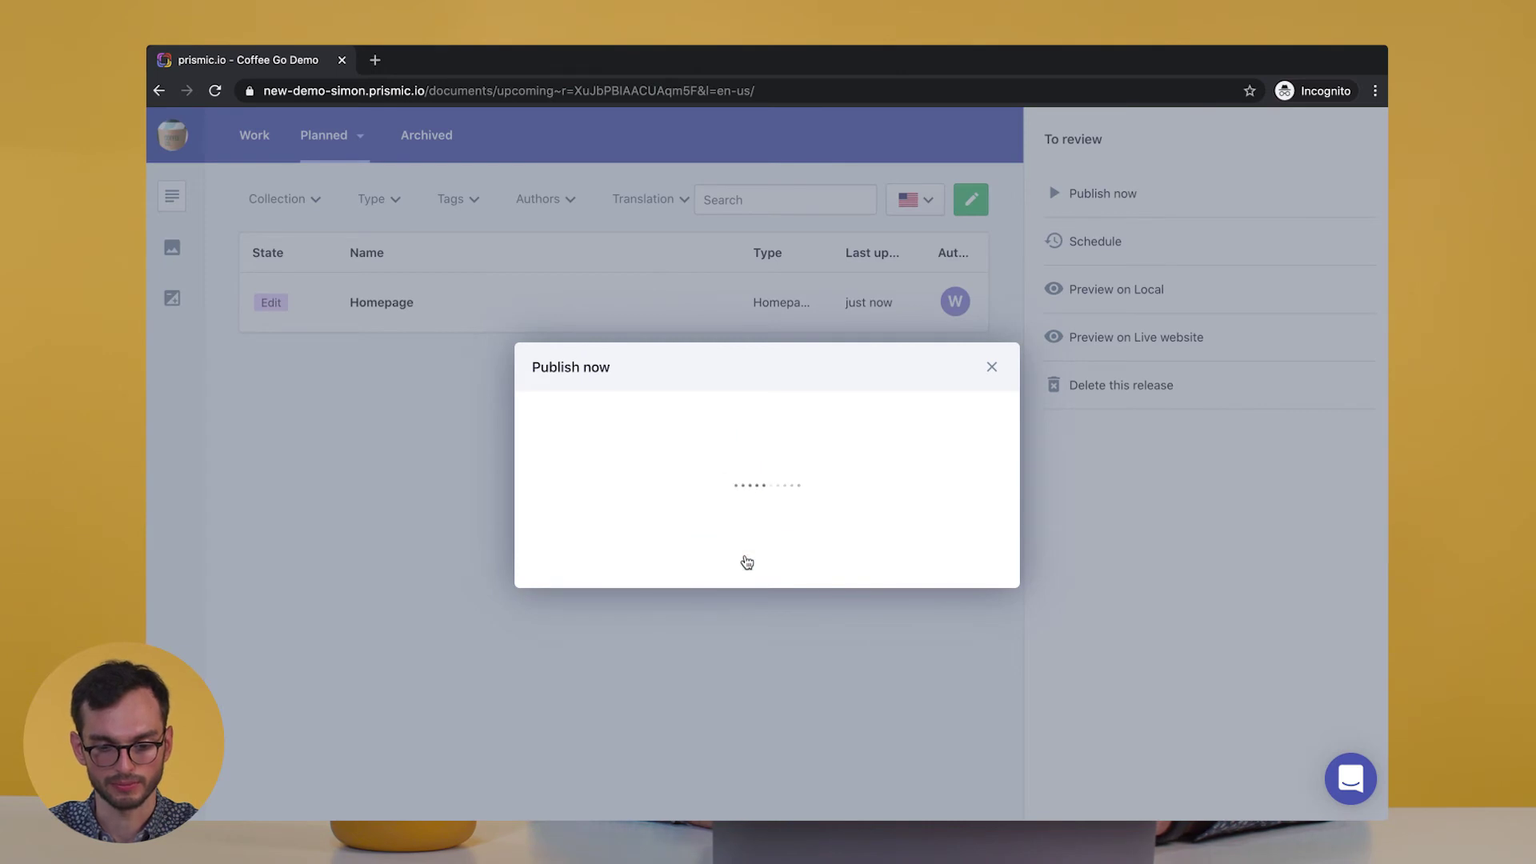
pyautogui.hotkey('ctrl', 'Right')
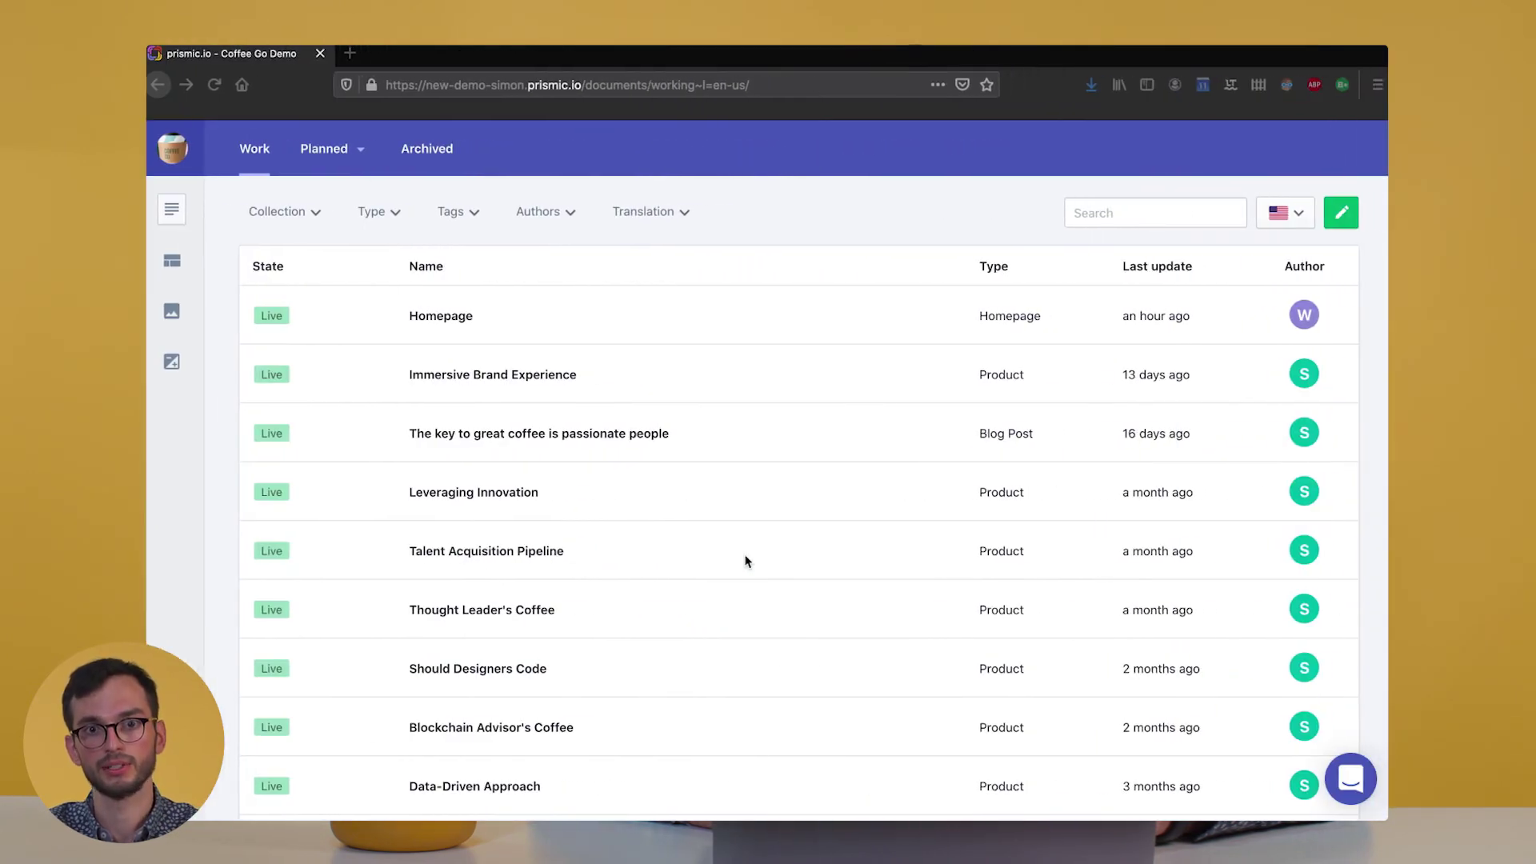